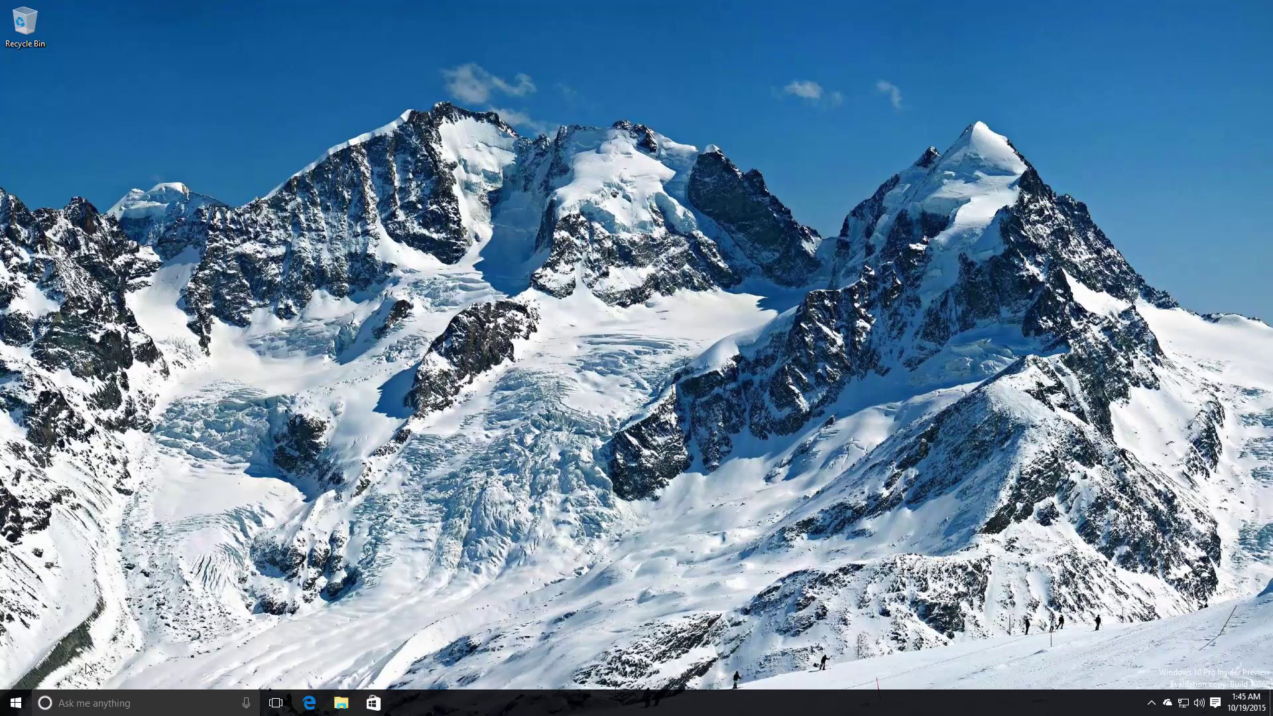
Launch Messaging from Start, view its About information, and dismiss it.
{"action": "left_click", "coordinate": [16, 702]}
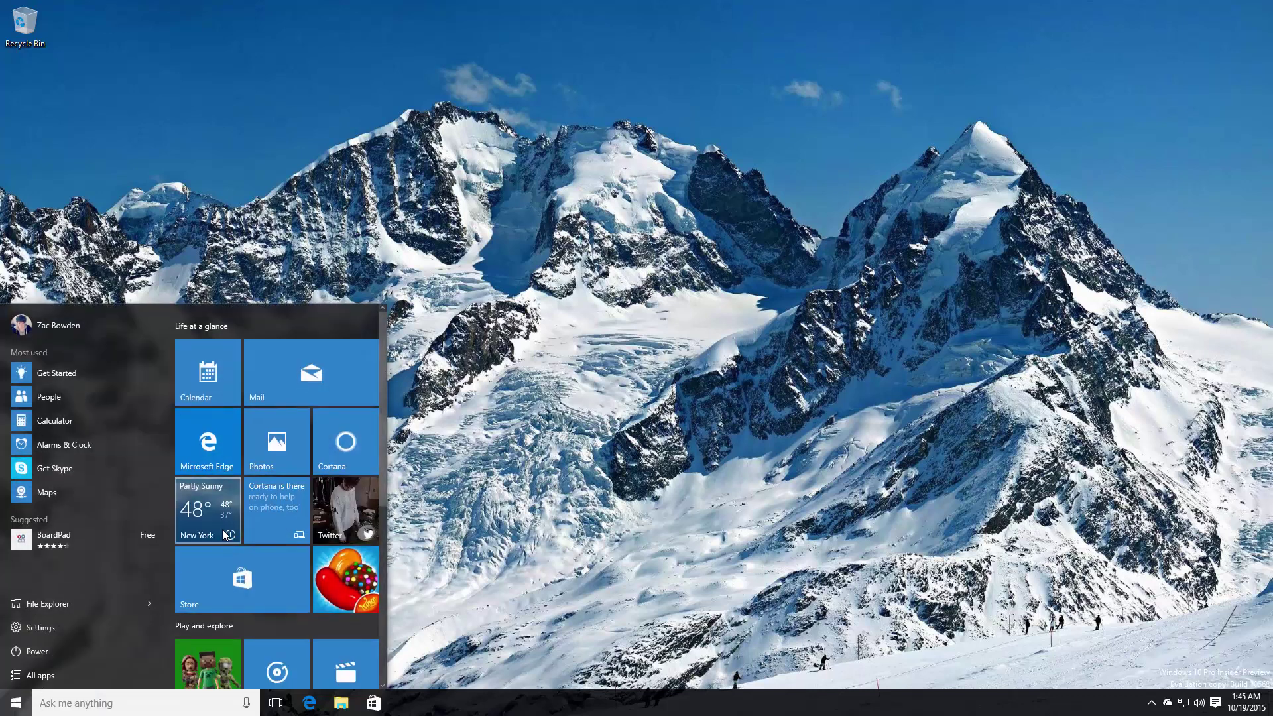
{"action": "scroll", "coordinate": [277, 509], "scroll_direction": "down", "scroll_amount": 5}
{"action": "scroll", "coordinate": [285, 505], "scroll_direction": "down", "scroll_amount": 5}
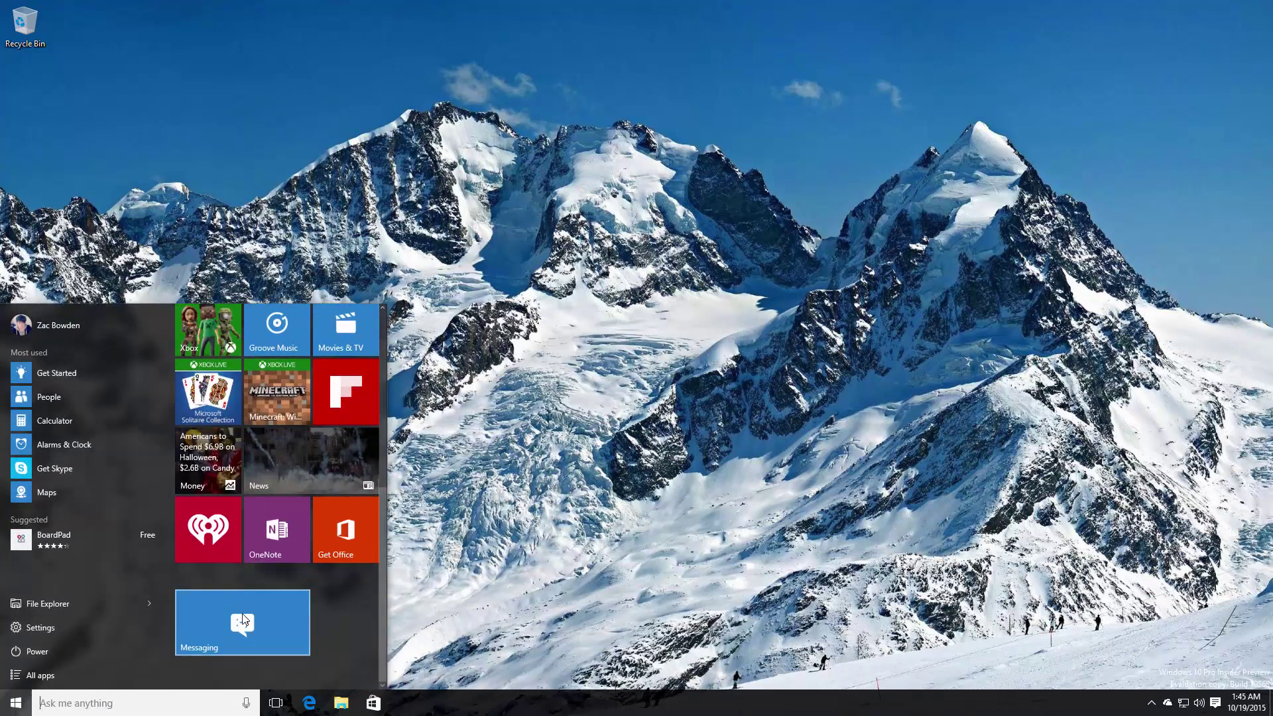
{"action": "left_click", "coordinate": [243, 619]}
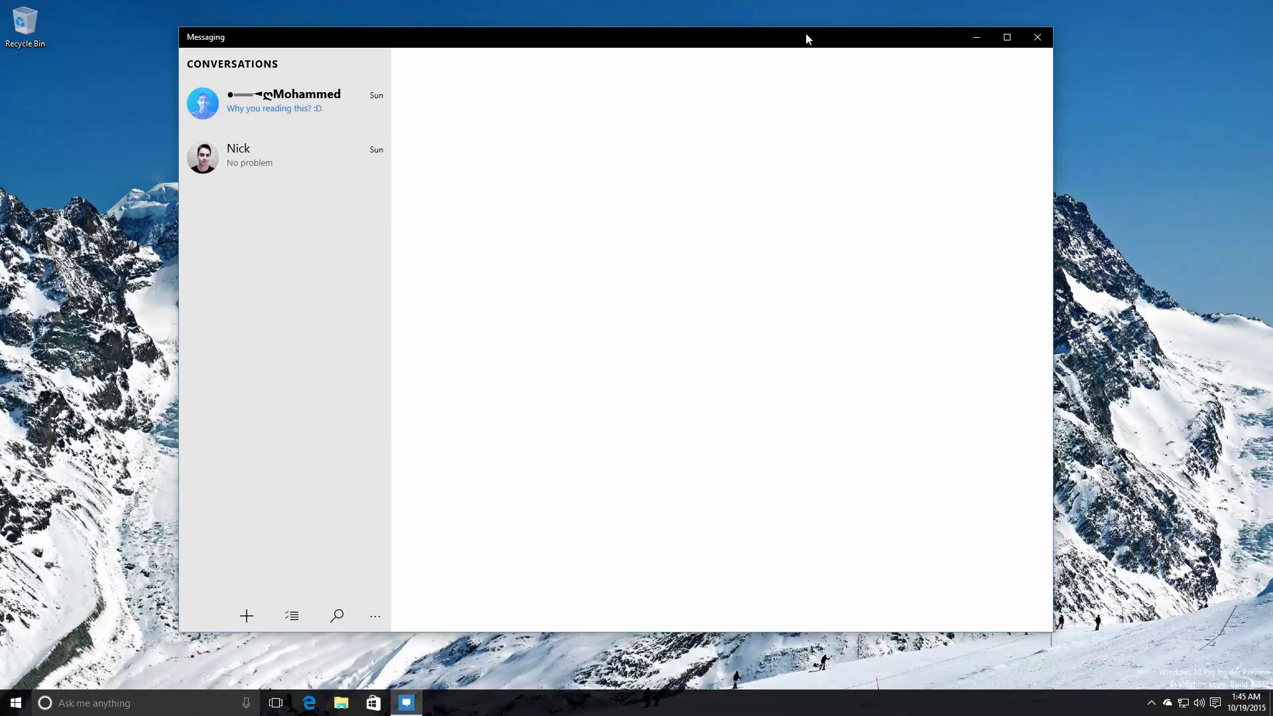
{"action": "left_click", "coordinate": [375, 616]}
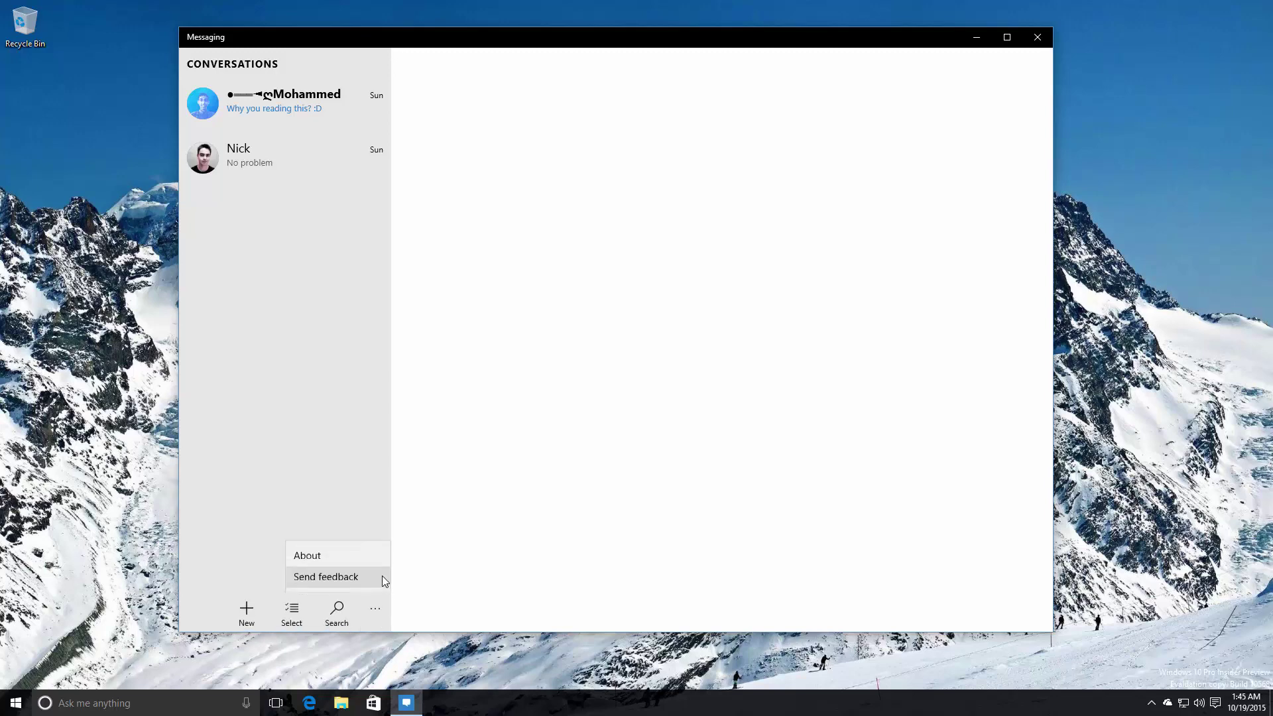
{"action": "left_click", "coordinate": [370, 562]}
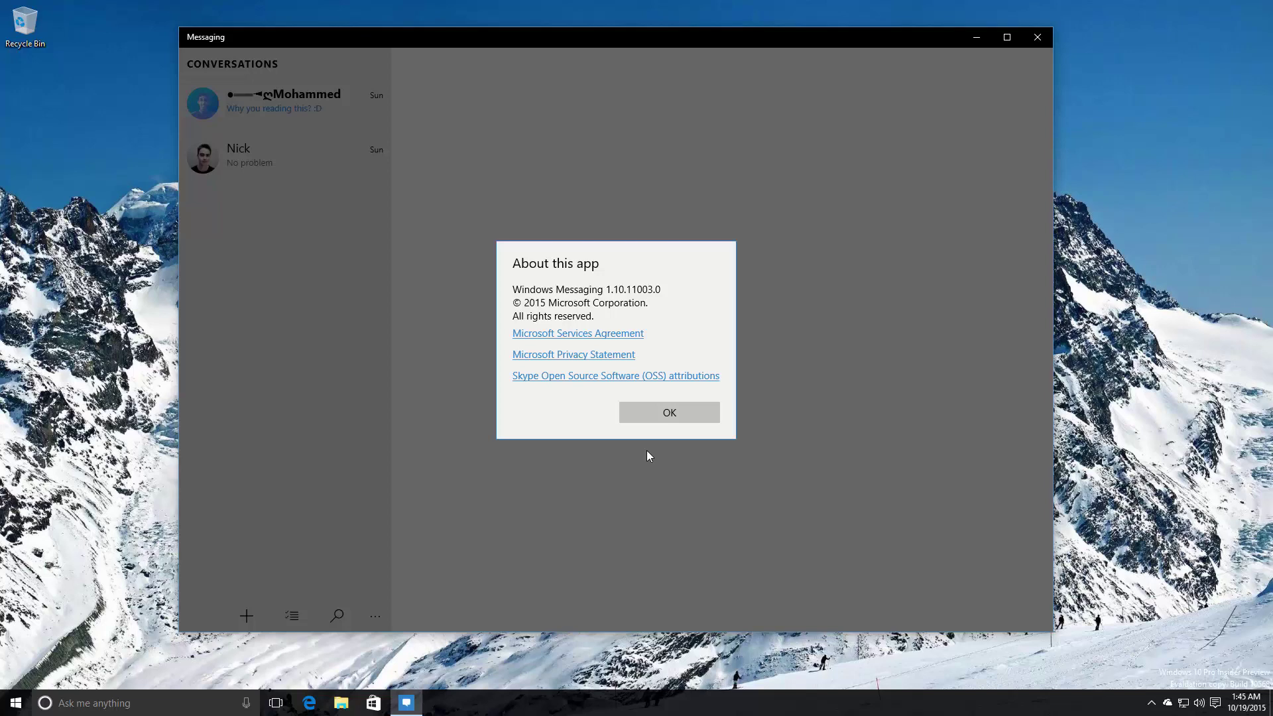
{"action": "left_click", "coordinate": [681, 411]}
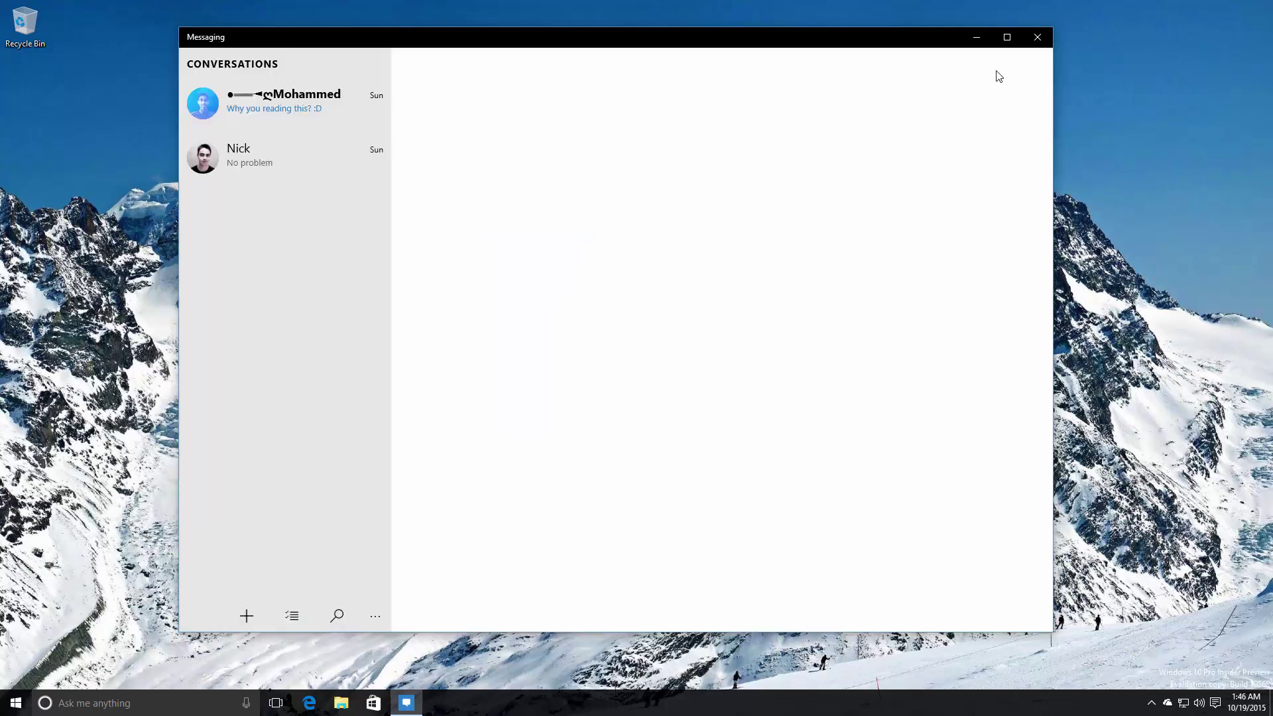
Close Messaging and set AppsUseLightTheme to 0 in Registry Editor.
{"action": "left_click", "coordinate": [1037, 37]}
{"action": "left_click", "coordinate": [130, 703]}
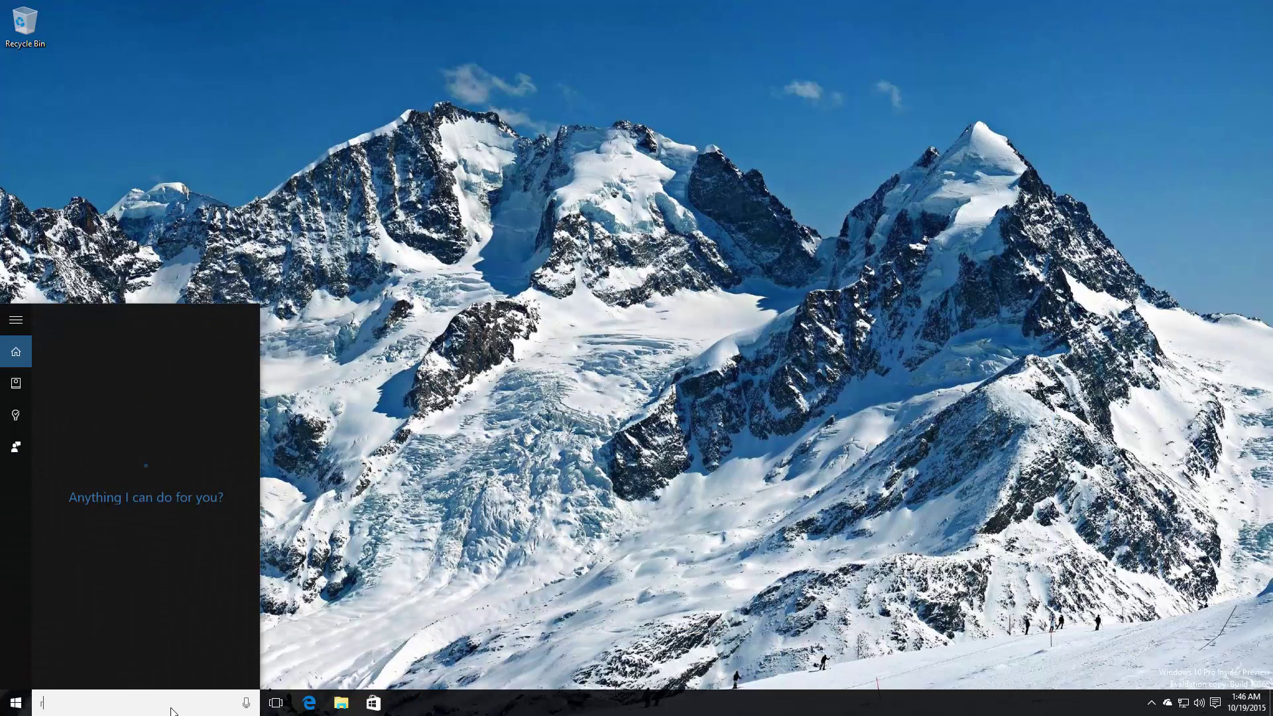
{"action": "type", "text": "egedit"}
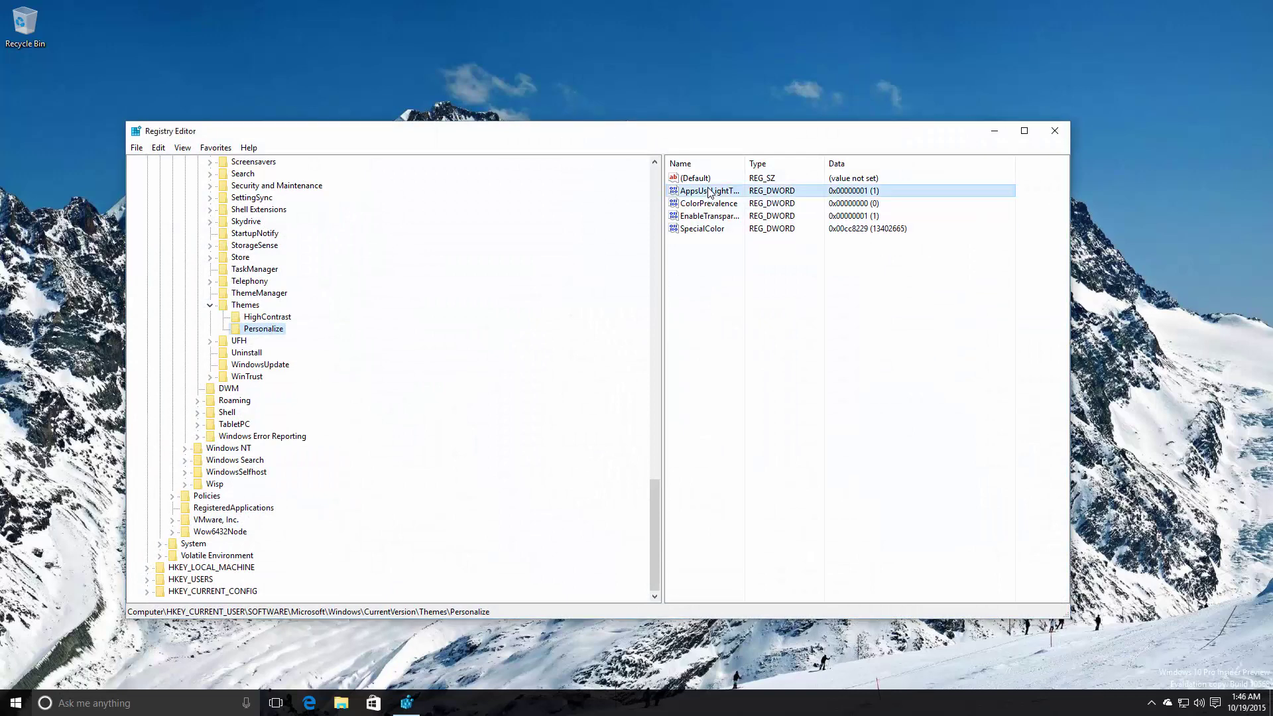
{"action": "double_click", "coordinate": [708, 191]}
{"action": "key", "text": "Return"}
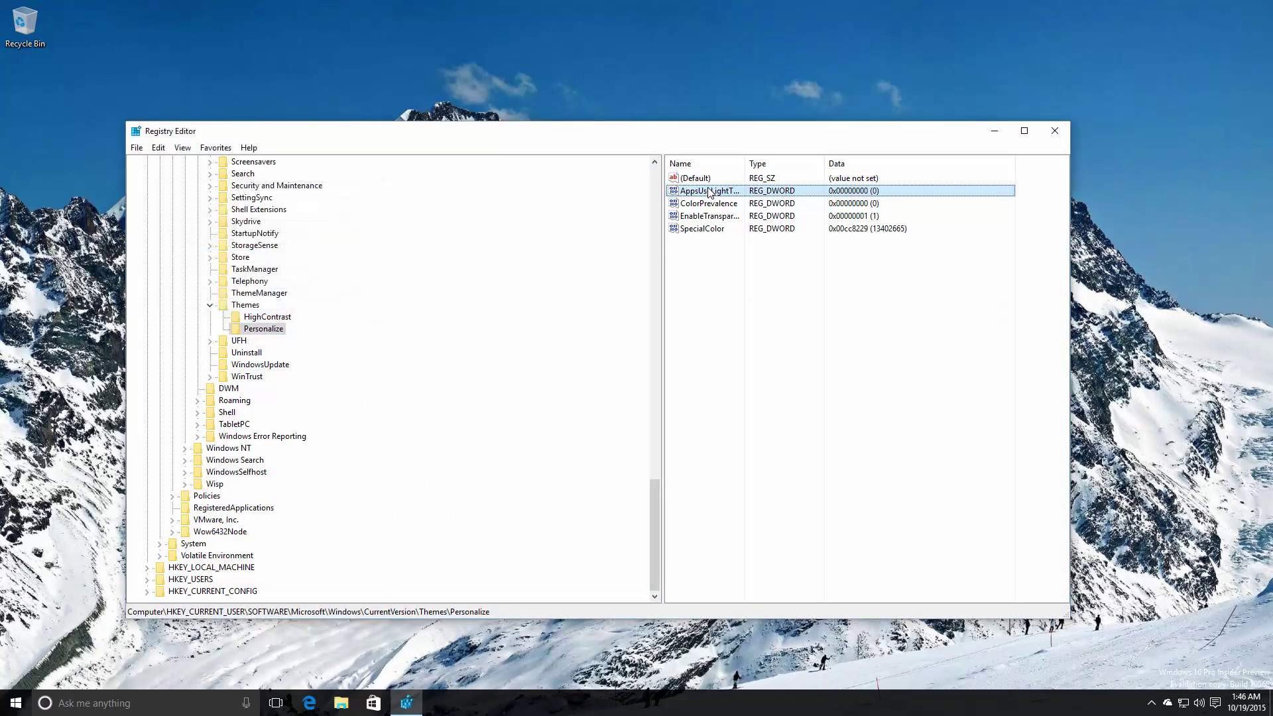
{"action": "left_click", "coordinate": [989, 131]}
{"action": "key", "text": "super"}
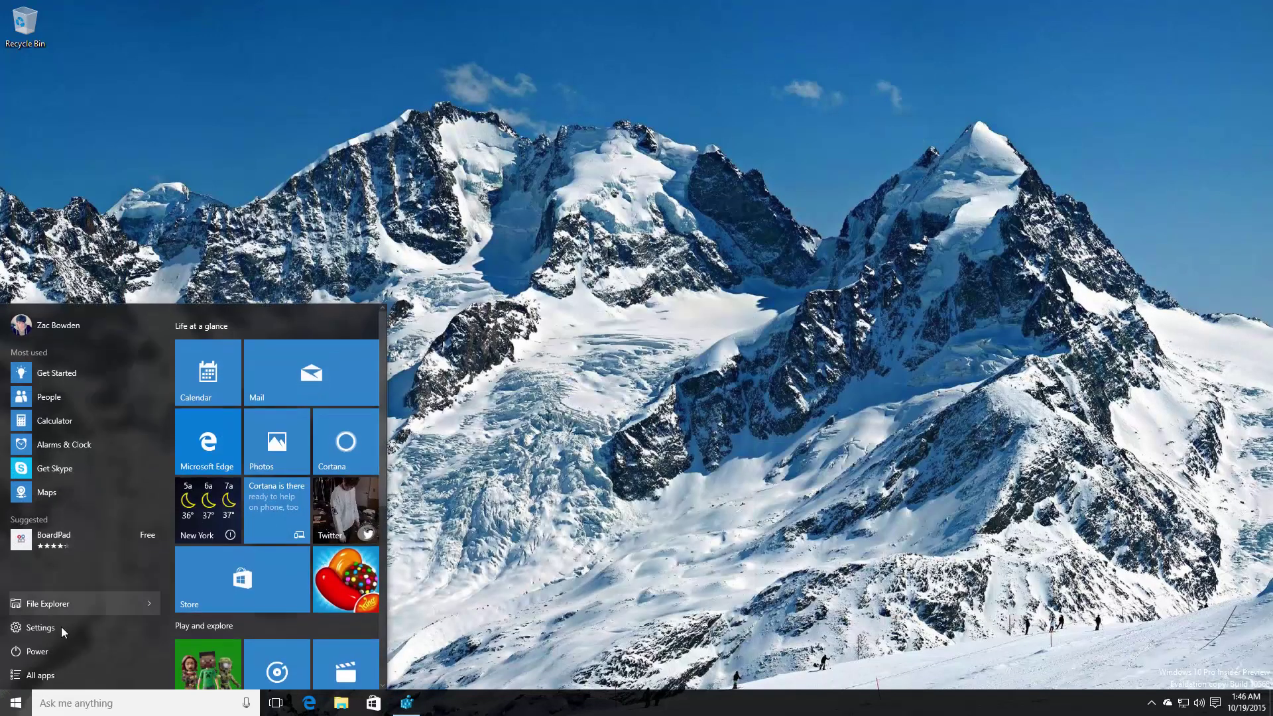
{"action": "left_click", "coordinate": [85, 445]}
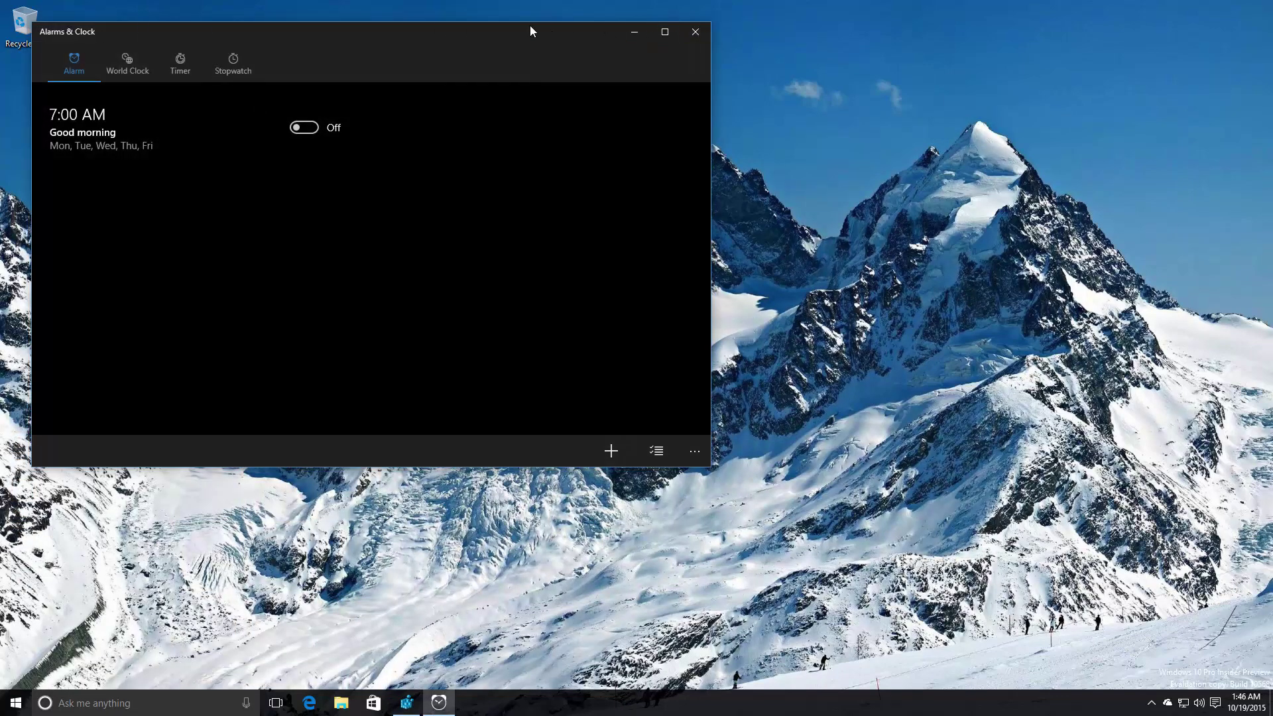
{"action": "left_click", "coordinate": [696, 32]}
{"action": "key", "text": "super"}
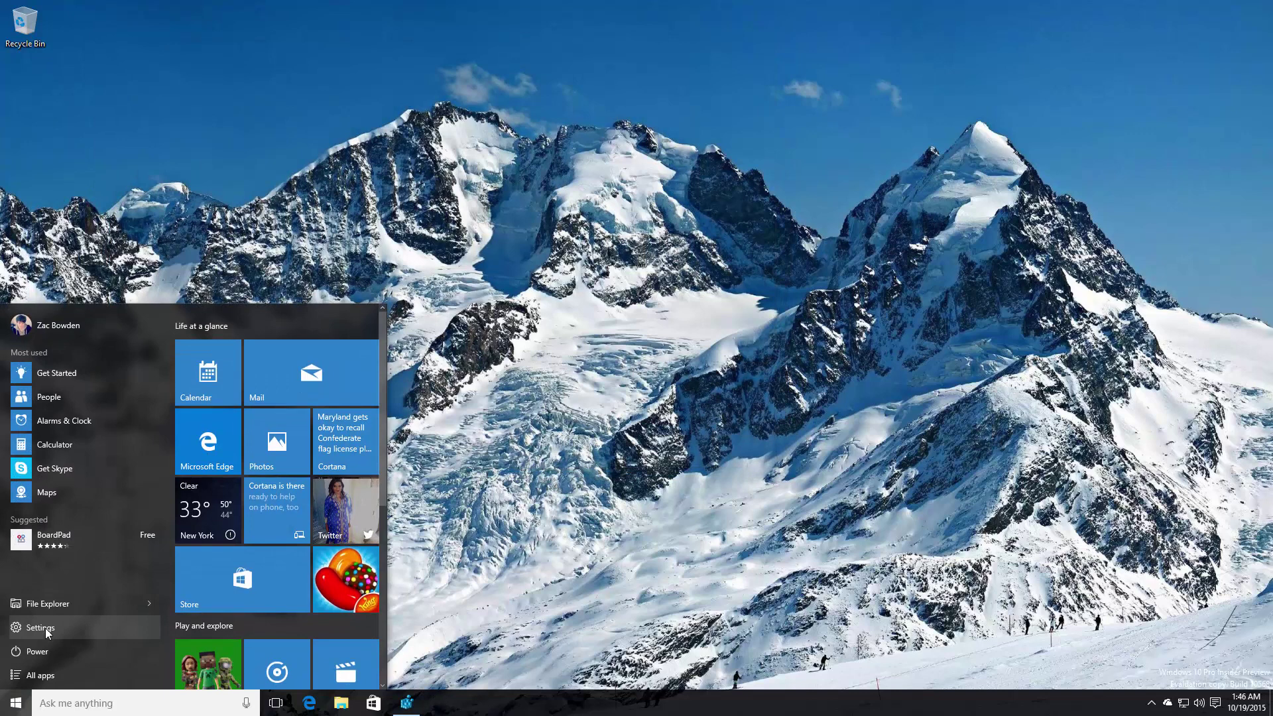
{"action": "left_click", "coordinate": [45, 628]}
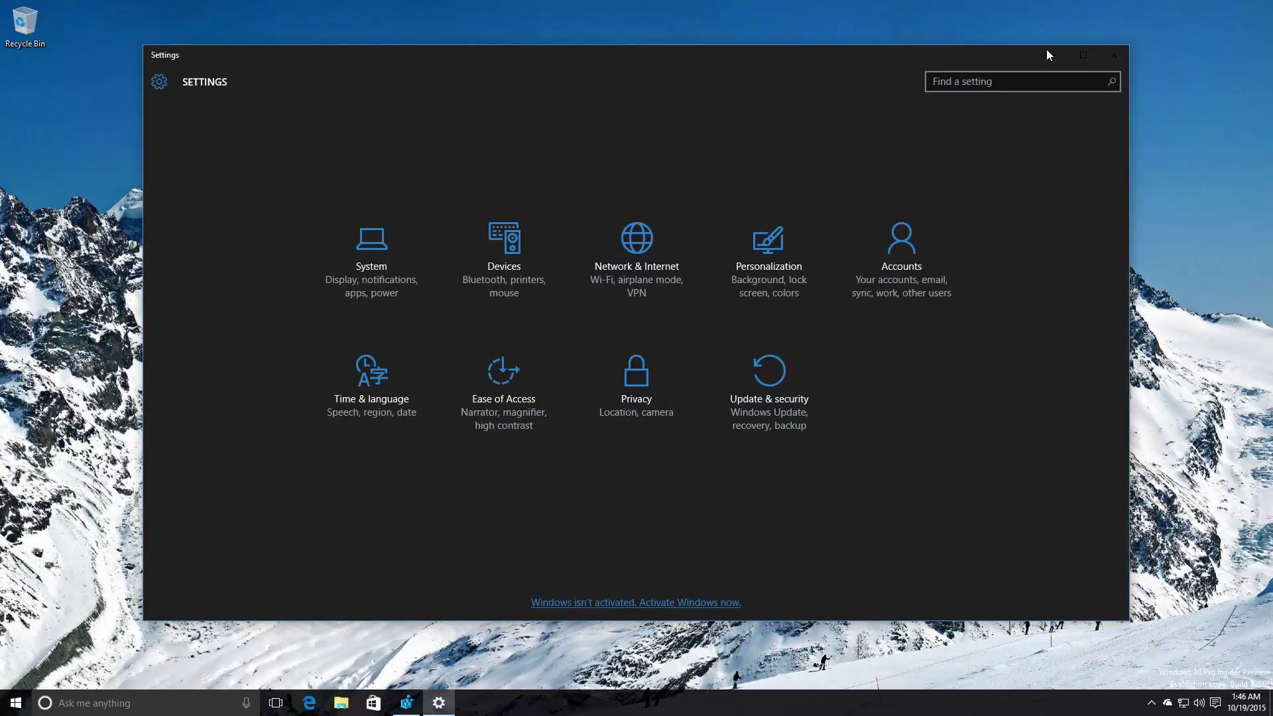
{"action": "left_click", "coordinate": [503, 254]}
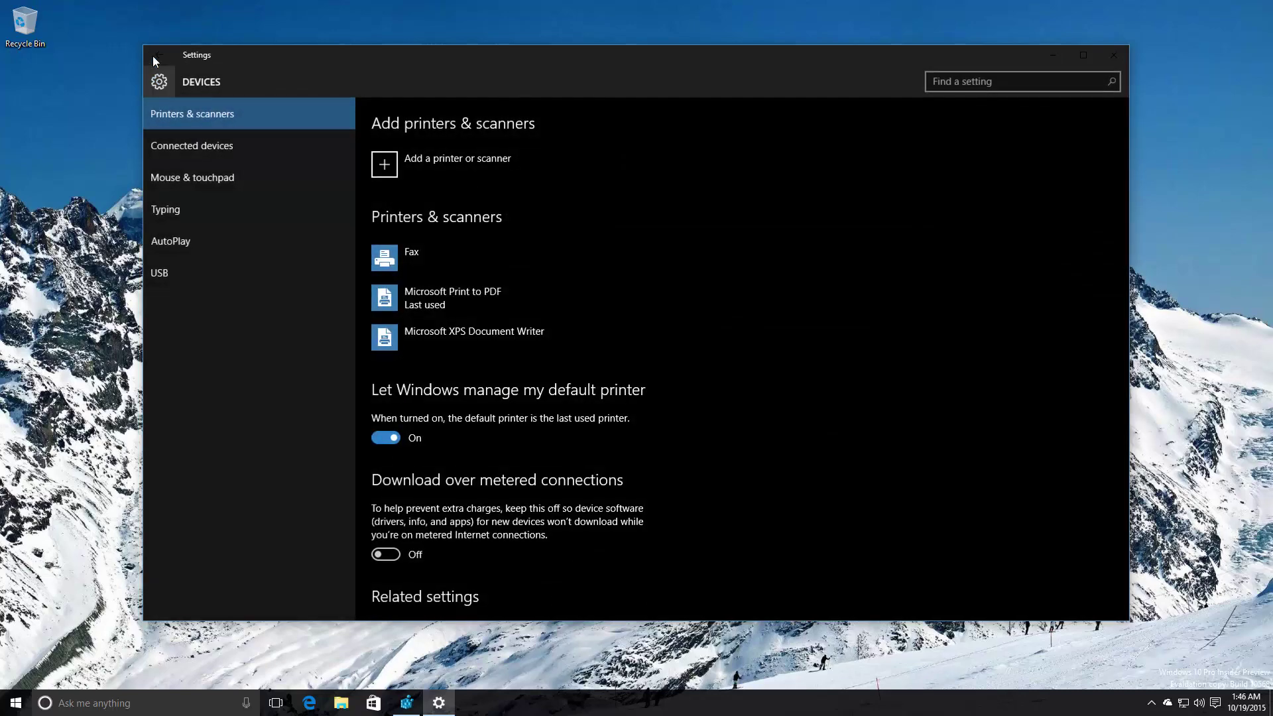
{"action": "left_click", "coordinate": [152, 57]}
Close Settings, launch Phone Companion from the All apps list, then close it.
{"action": "left_click", "coordinate": [1115, 51]}
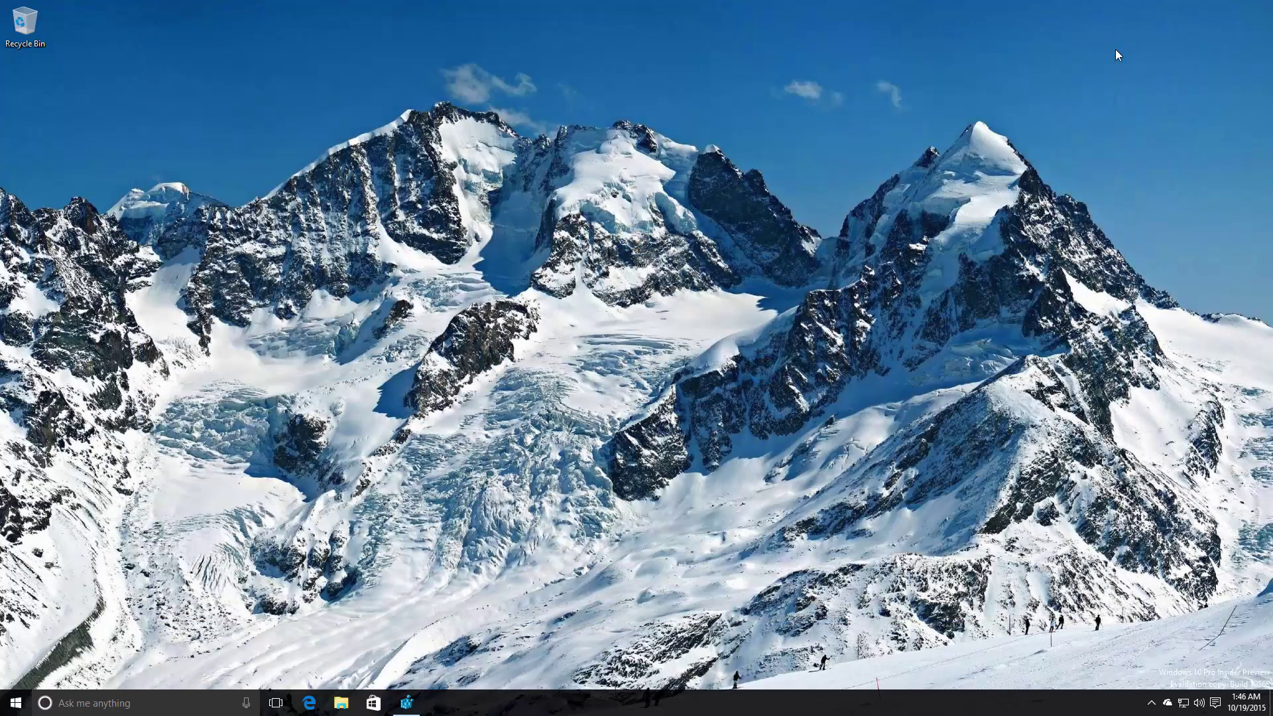
{"action": "key", "text": "super"}
{"action": "left_click", "coordinate": [51, 666]}
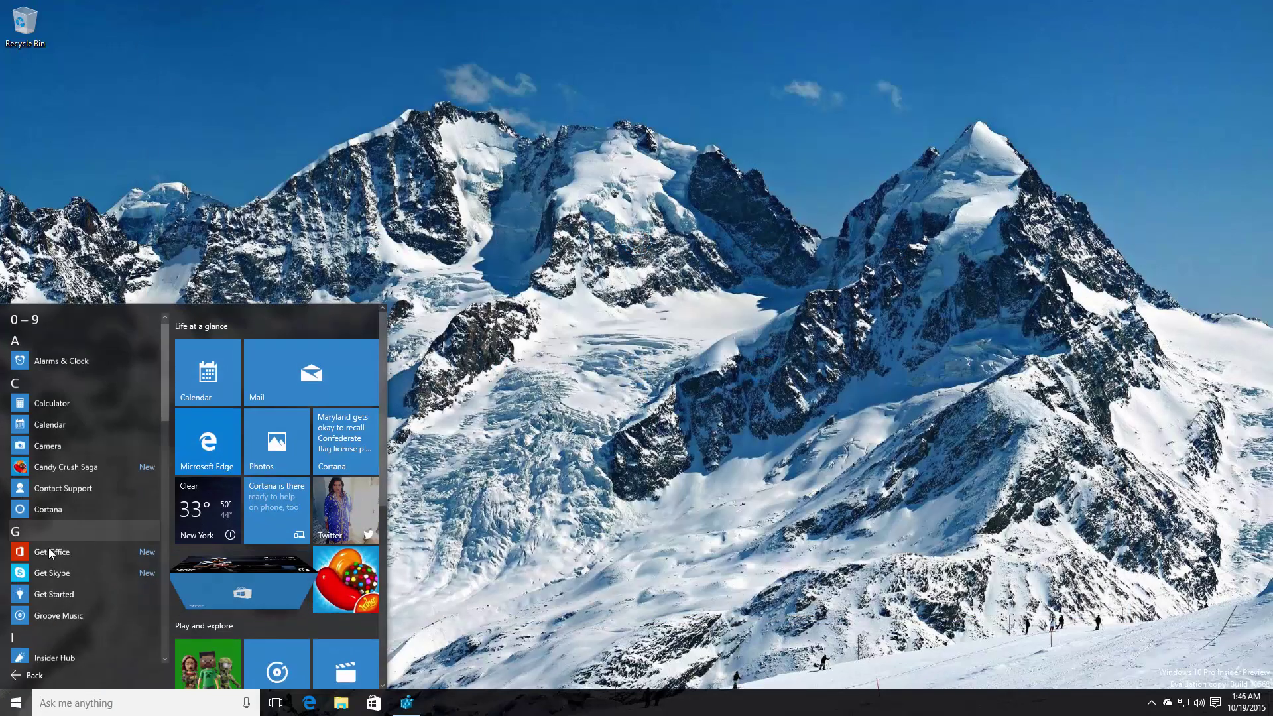
{"action": "scroll", "coordinate": [47, 560], "scroll_direction": "down", "scroll_amount": 4}
{"action": "scroll", "coordinate": [48, 560], "scroll_direction": "down", "scroll_amount": 4}
{"action": "scroll", "coordinate": [47, 560], "scroll_direction": "down", "scroll_amount": 3}
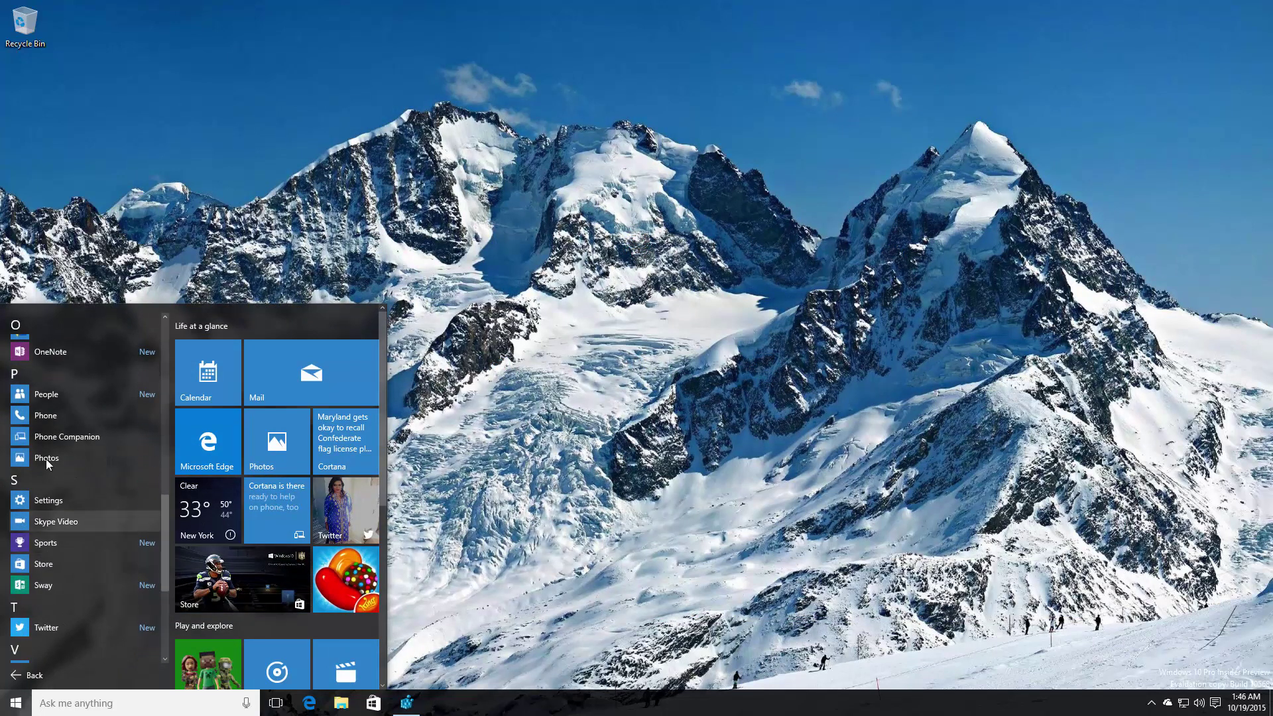
{"action": "left_click", "coordinate": [67, 437]}
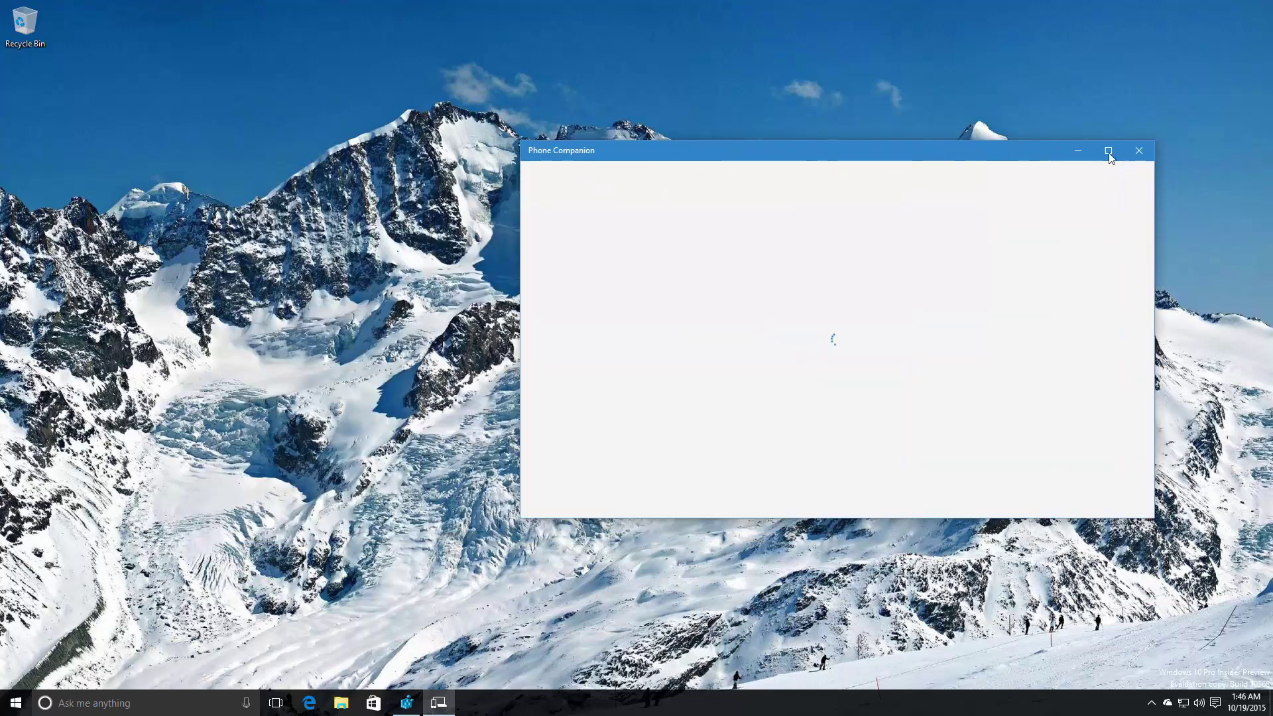
{"action": "left_click", "coordinate": [1139, 150]}
Relaunch Phone Companion via Start search, view its About panel, then close it.
{"action": "key", "text": "super"}
{"action": "type", "text": "com"}
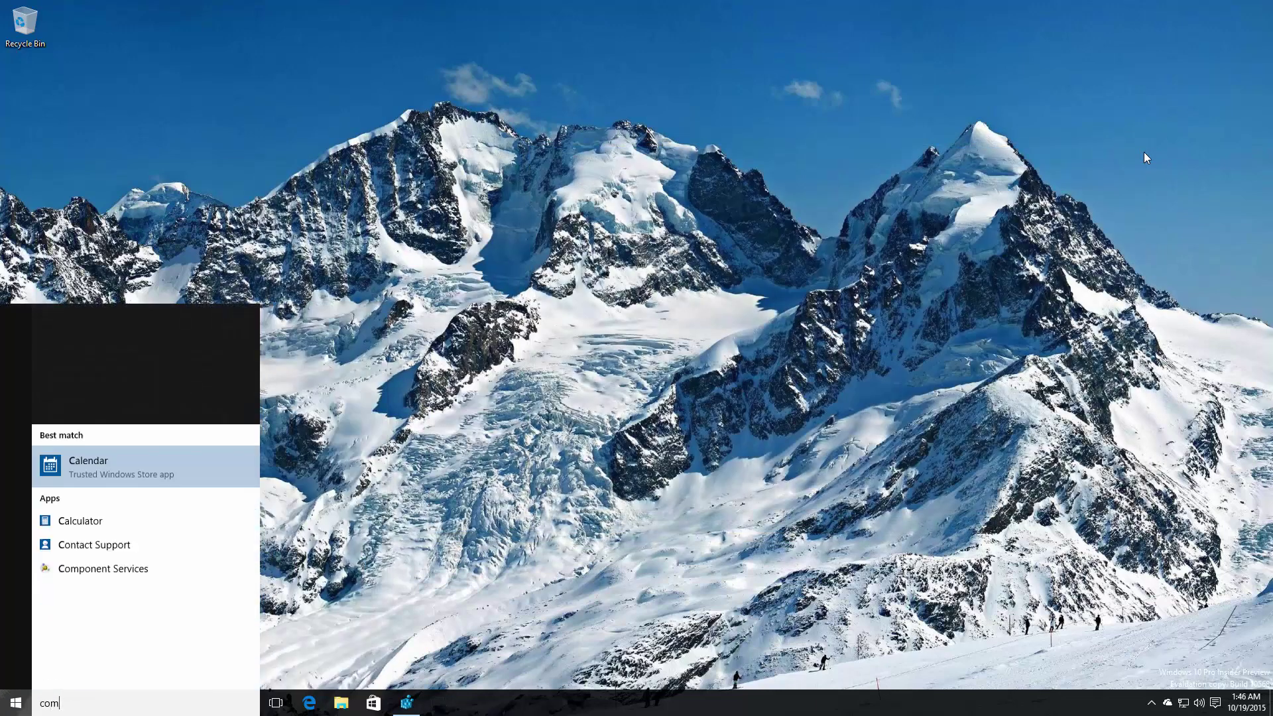
{"action": "type", "text": "p"}
{"action": "key", "text": "Return"}
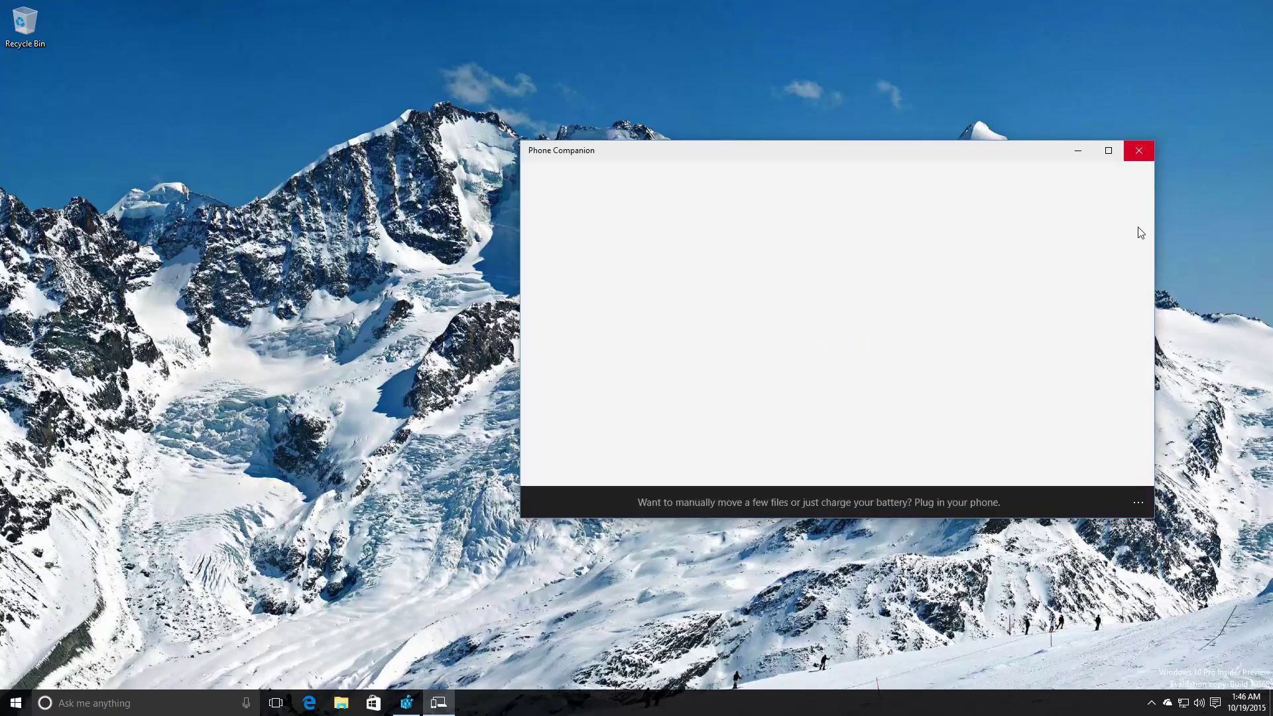
{"action": "left_click", "coordinate": [1138, 502]}
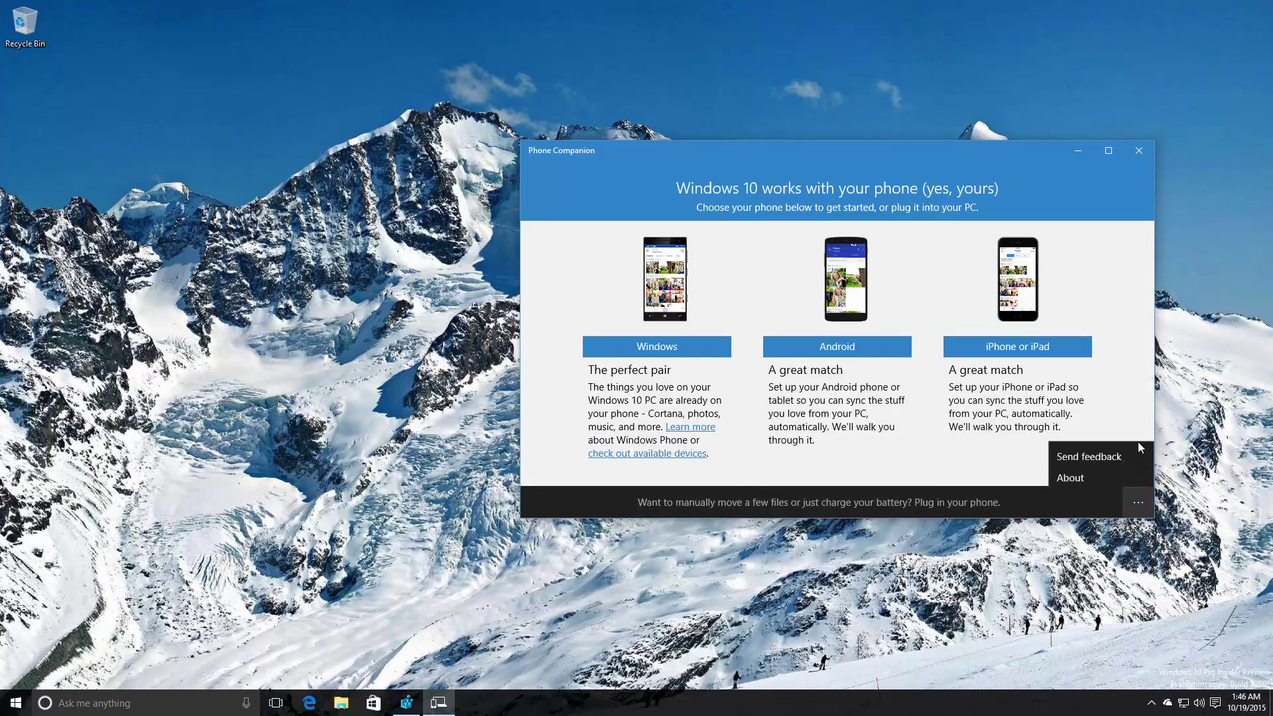
{"action": "left_click", "coordinate": [1109, 472]}
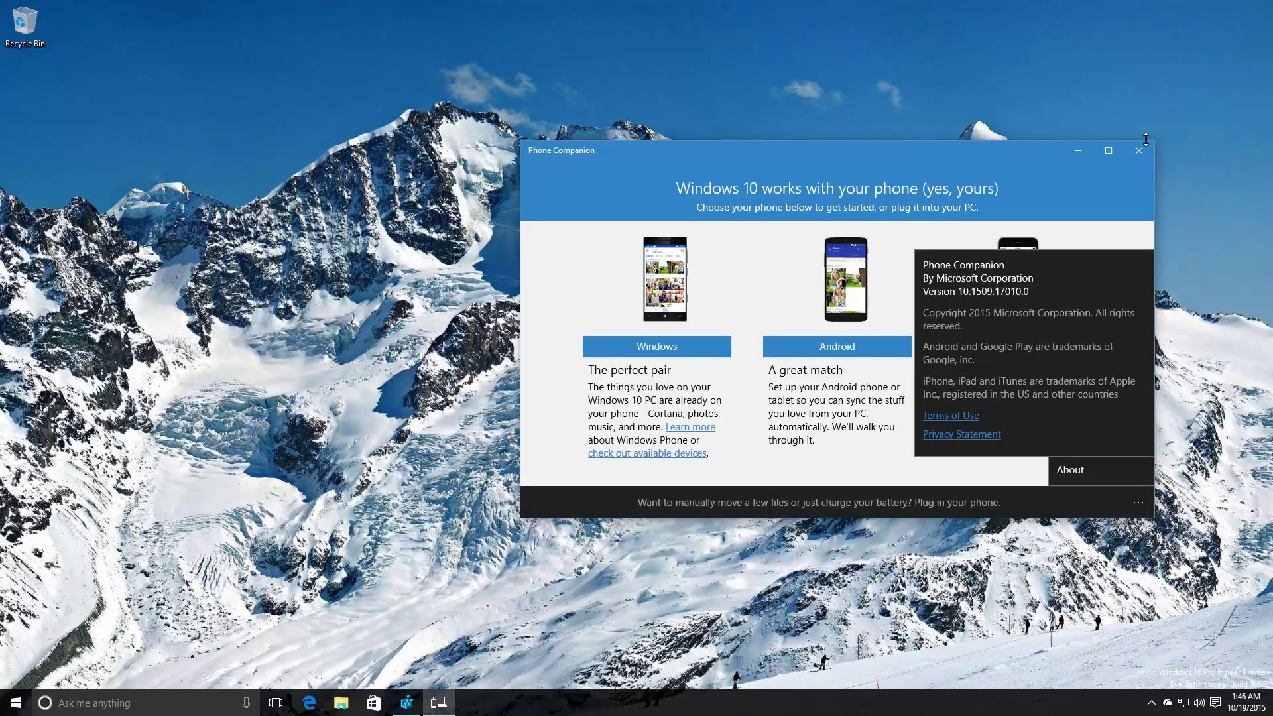
{"action": "left_click", "coordinate": [845, 299]}
{"action": "left_click", "coordinate": [1140, 150]}
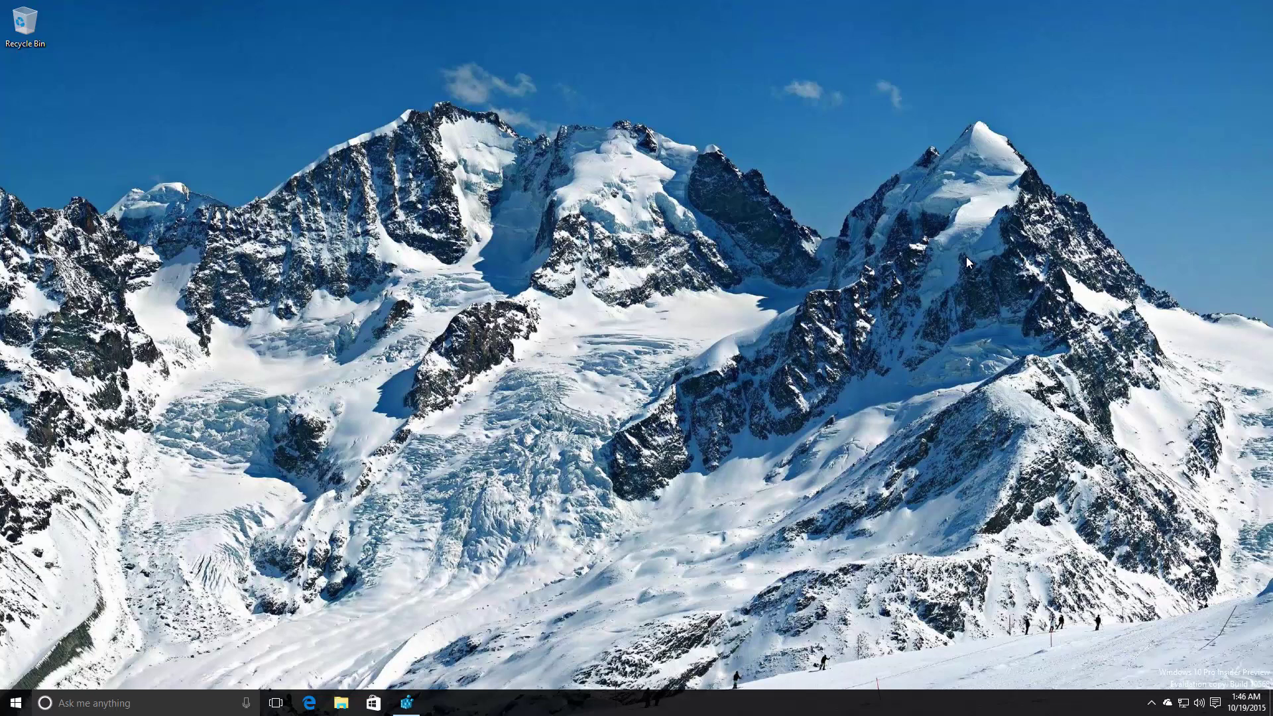
Restore AppsUseLightTheme to 1 and close Registry Editor.
{"action": "left_click", "coordinate": [406, 703]}
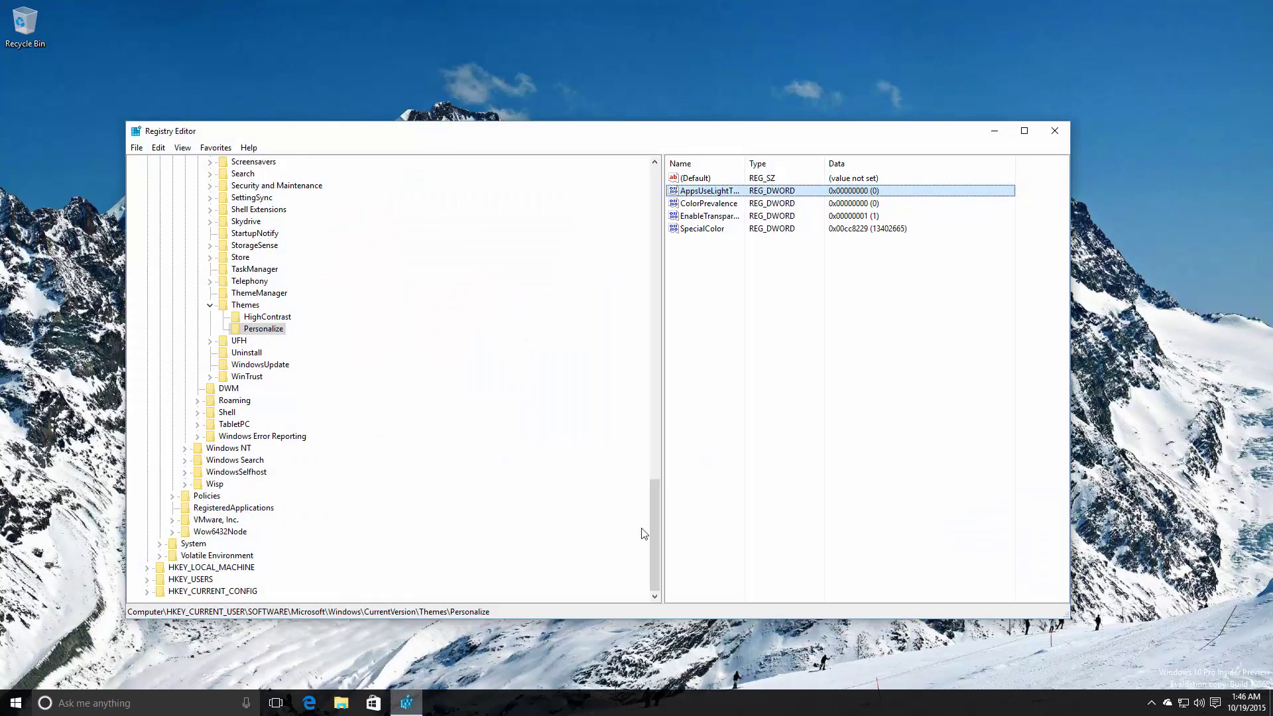
{"action": "double_click", "coordinate": [706, 190]}
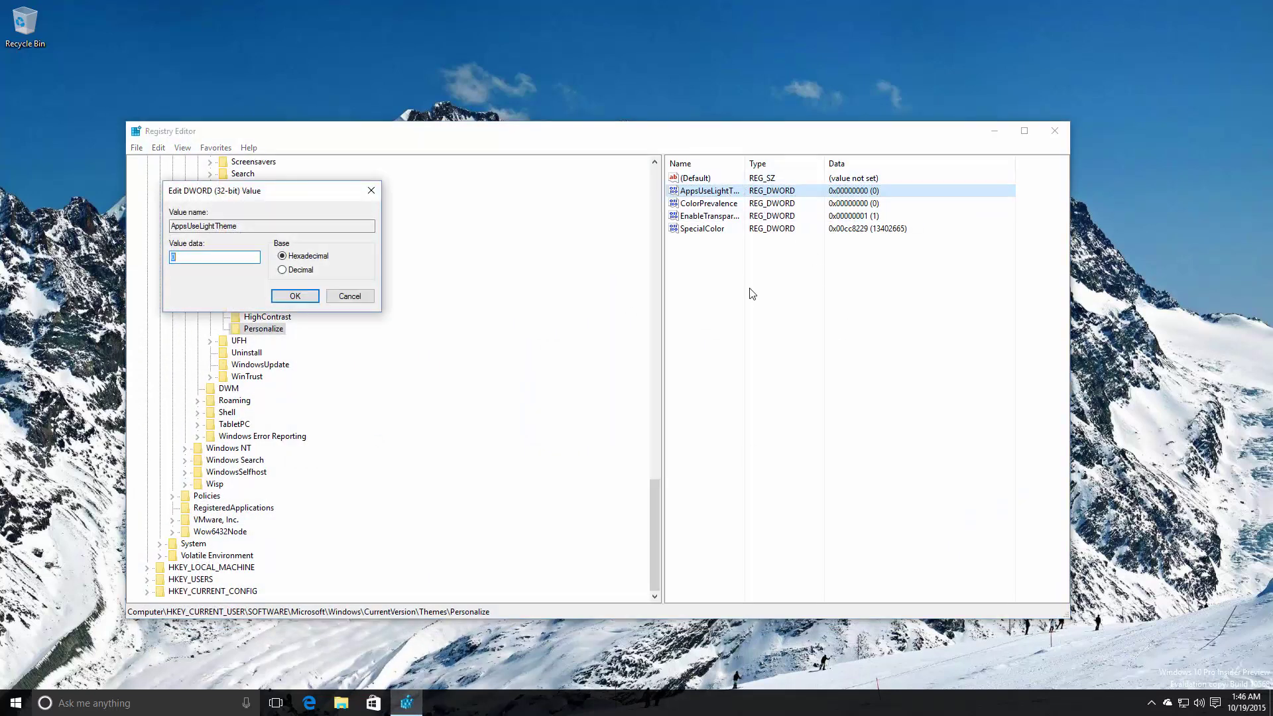
{"action": "key", "text": "Return"}
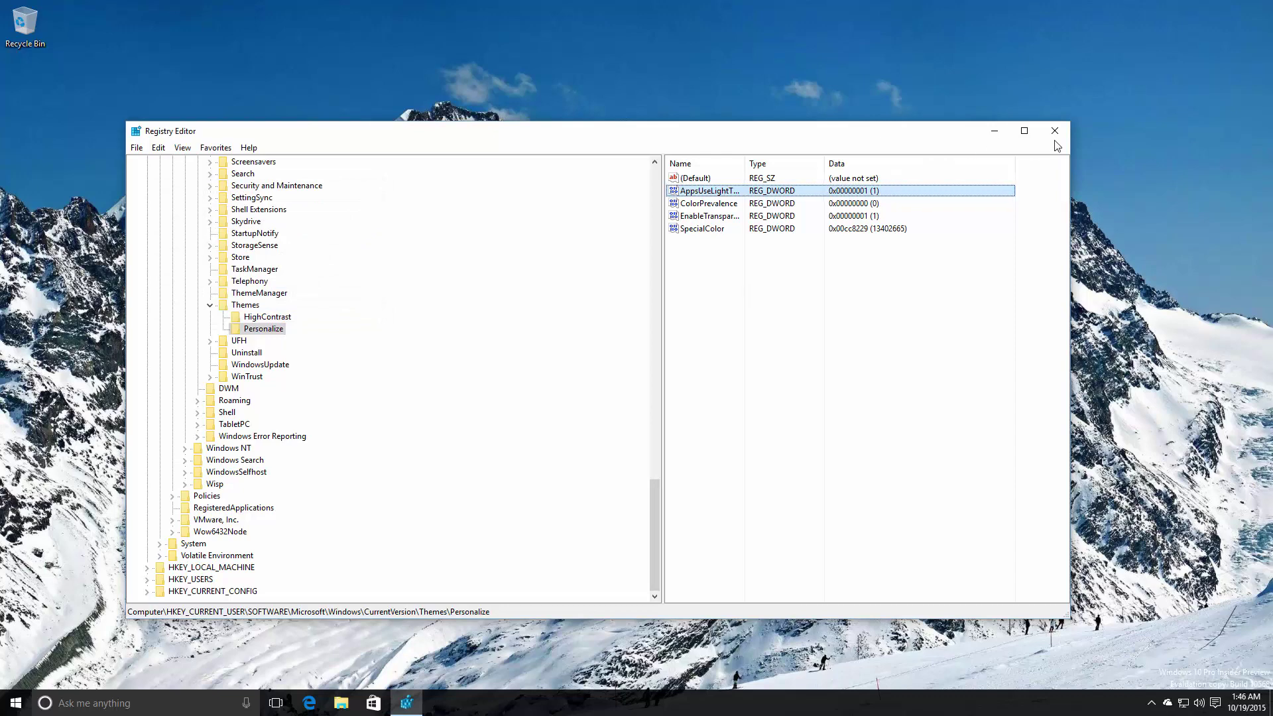
{"action": "left_click", "coordinate": [1054, 130]}
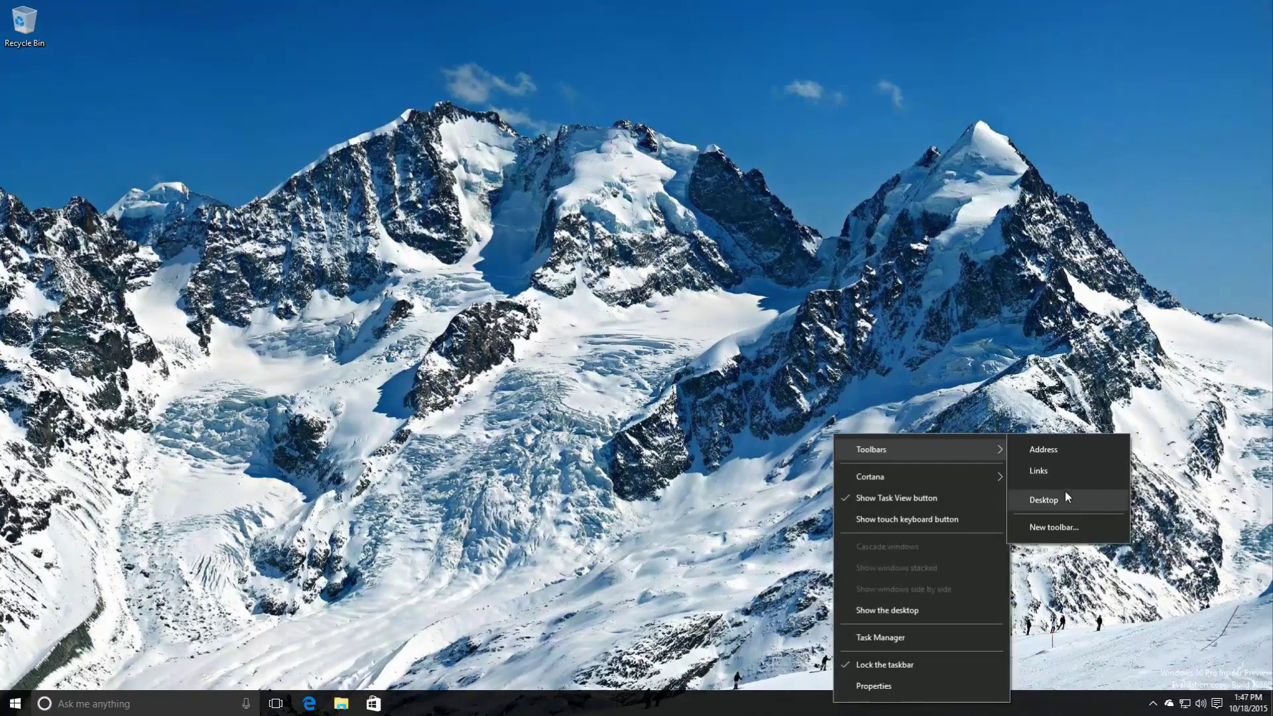
{"action": "left_click", "coordinate": [985, 417]}
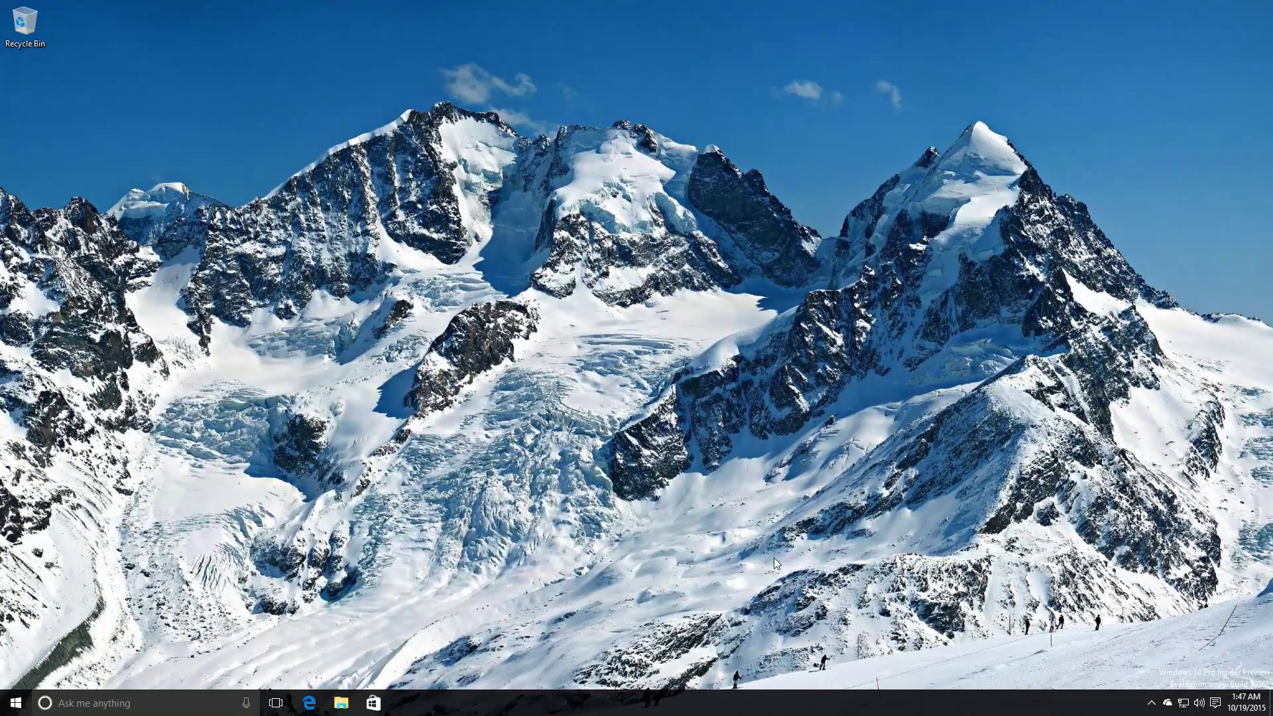
{"action": "left_click", "coordinate": [15, 703]}
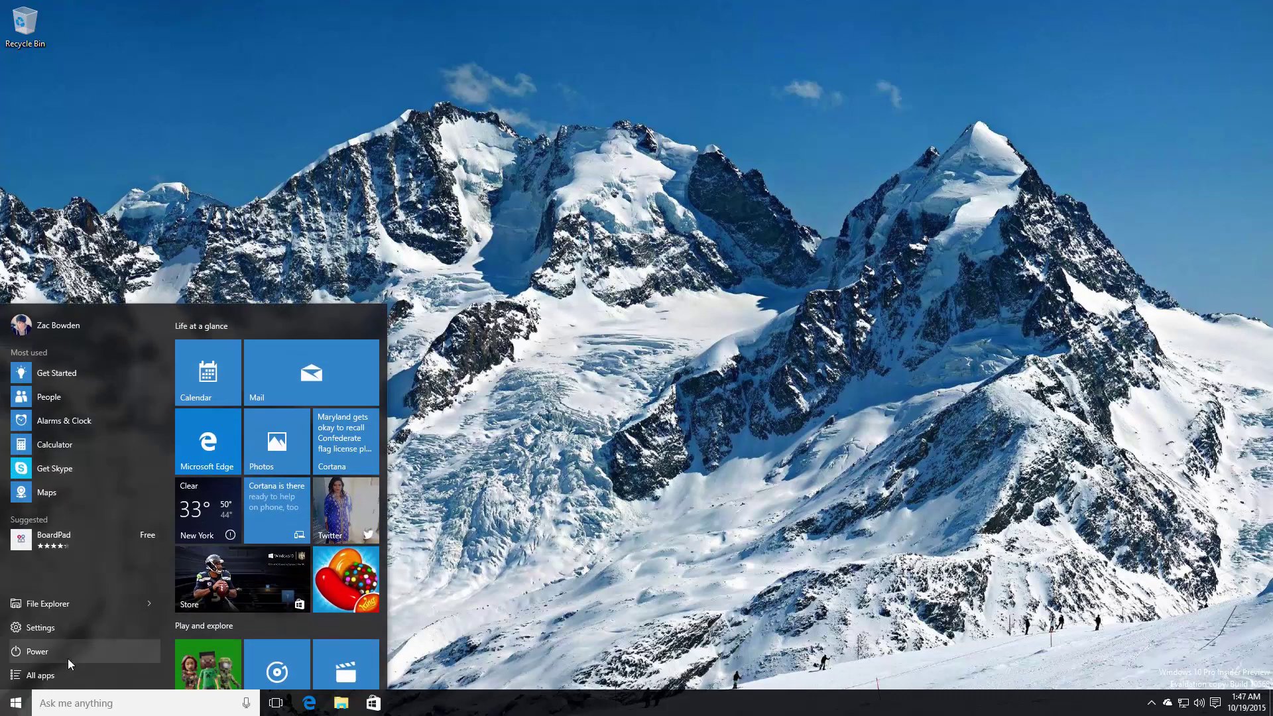
{"action": "scroll", "coordinate": [220, 507], "scroll_direction": "down", "scroll_amount": 5}
{"action": "scroll", "coordinate": [220, 508], "scroll_direction": "down", "scroll_amount": 3}
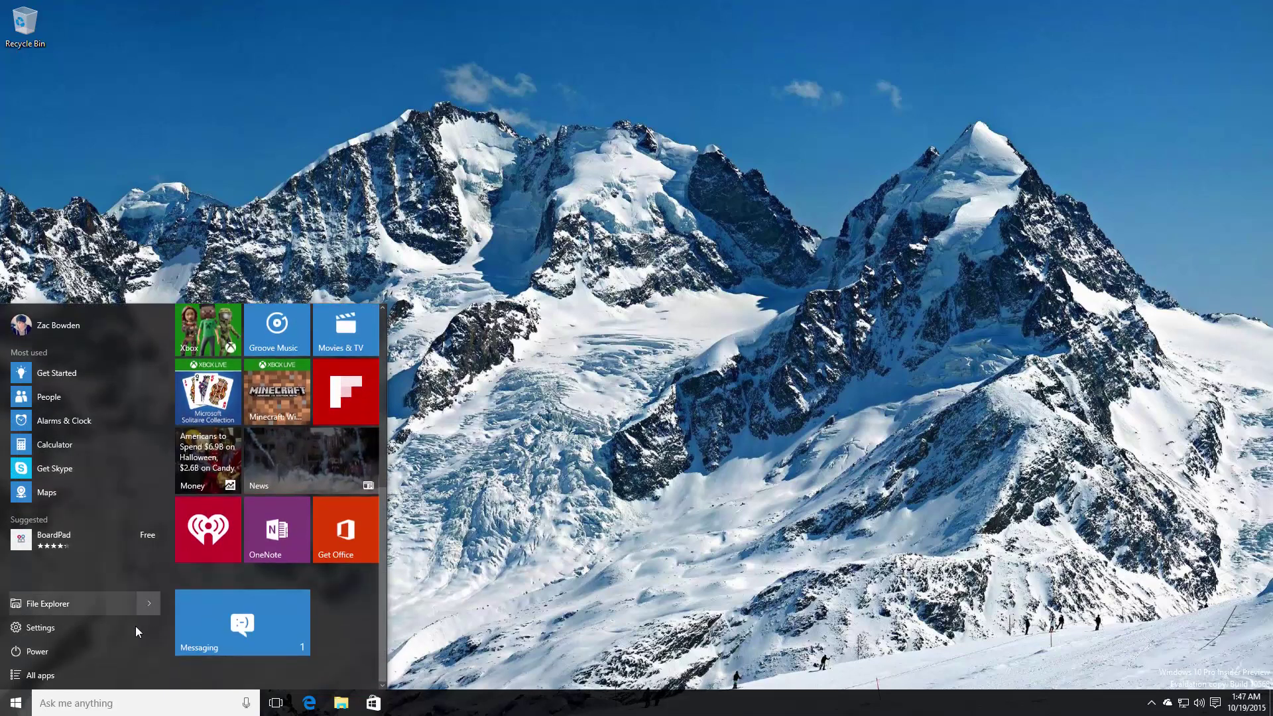
{"action": "left_click", "coordinate": [110, 677]}
{"action": "scroll", "coordinate": [148, 393], "scroll_direction": "down", "scroll_amount": 4}
{"action": "scroll", "coordinate": [147, 394], "scroll_direction": "down", "scroll_amount": 4}
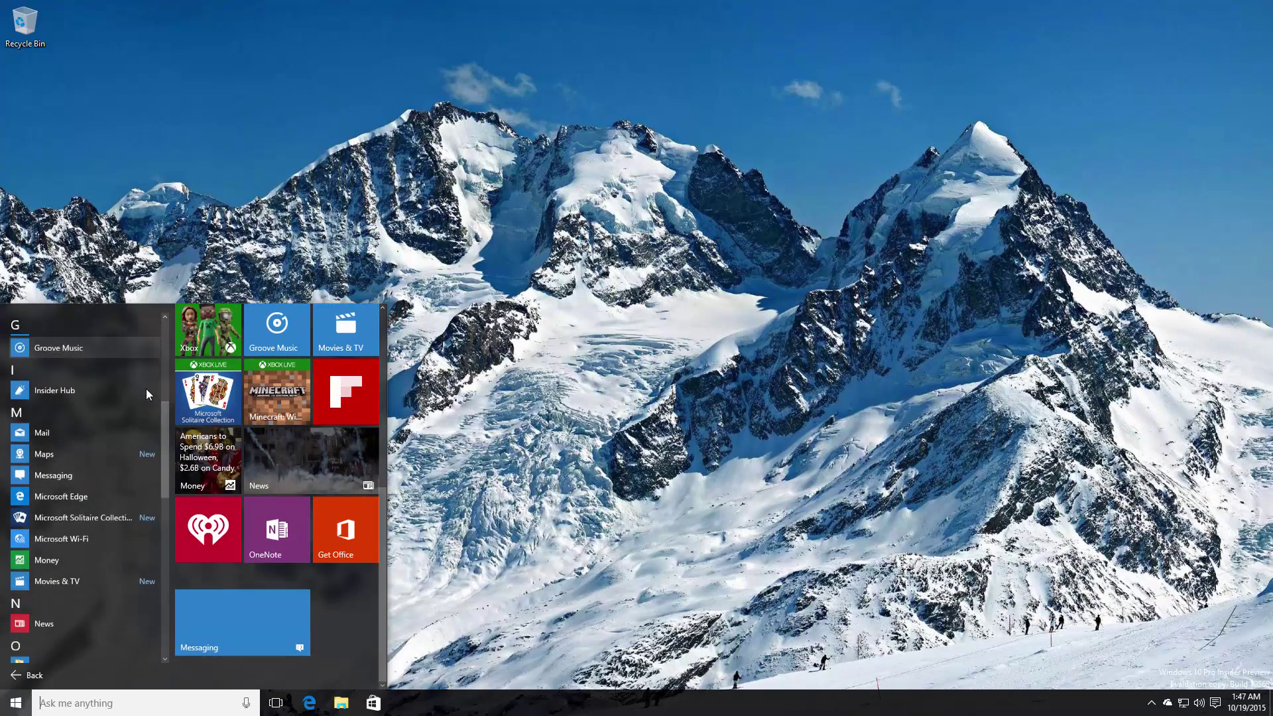
{"action": "scroll", "coordinate": [147, 393], "scroll_direction": "down", "scroll_amount": 4}
{"action": "scroll", "coordinate": [147, 395], "scroll_direction": "down", "scroll_amount": 3}
{"action": "scroll", "coordinate": [147, 395], "scroll_direction": "down", "scroll_amount": 2}
{"action": "scroll", "coordinate": [147, 394], "scroll_direction": "down", "scroll_amount": 2}
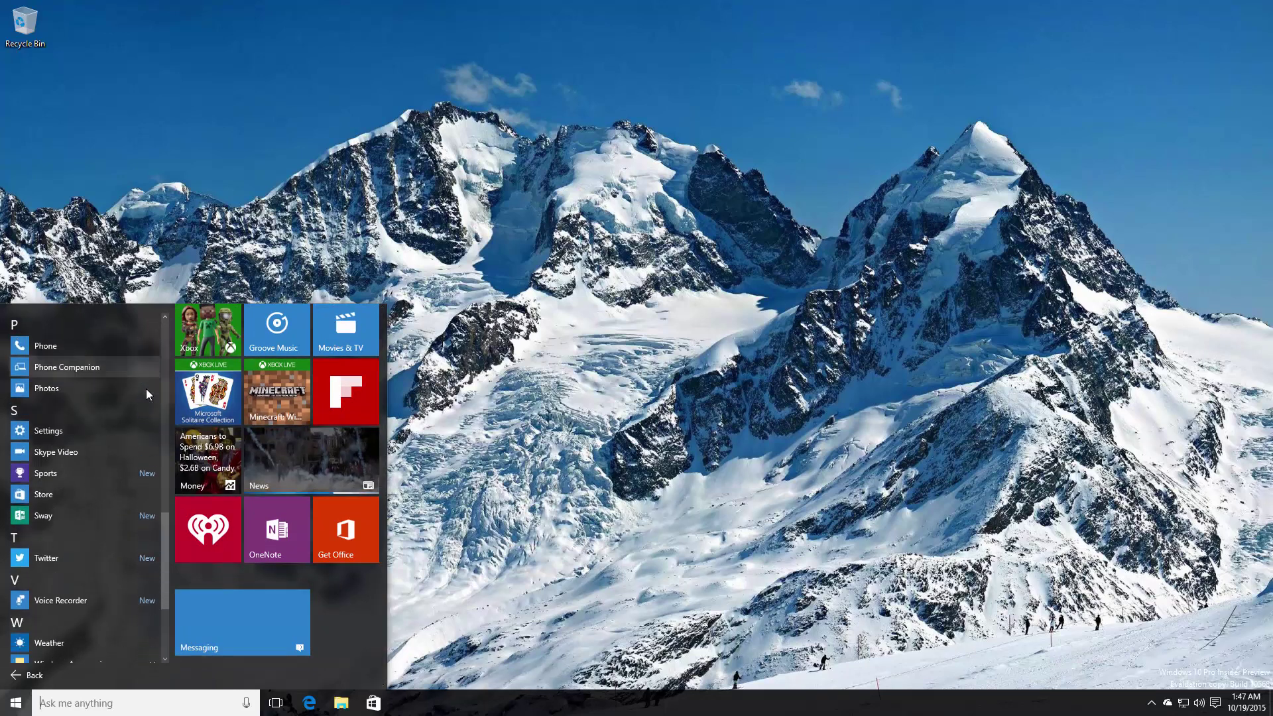
{"action": "scroll", "coordinate": [145, 402], "scroll_direction": "down", "scroll_amount": 3}
{"action": "scroll", "coordinate": [141, 410], "scroll_direction": "up", "scroll_amount": 3}
{"action": "scroll", "coordinate": [141, 410], "scroll_direction": "up", "scroll_amount": 3}
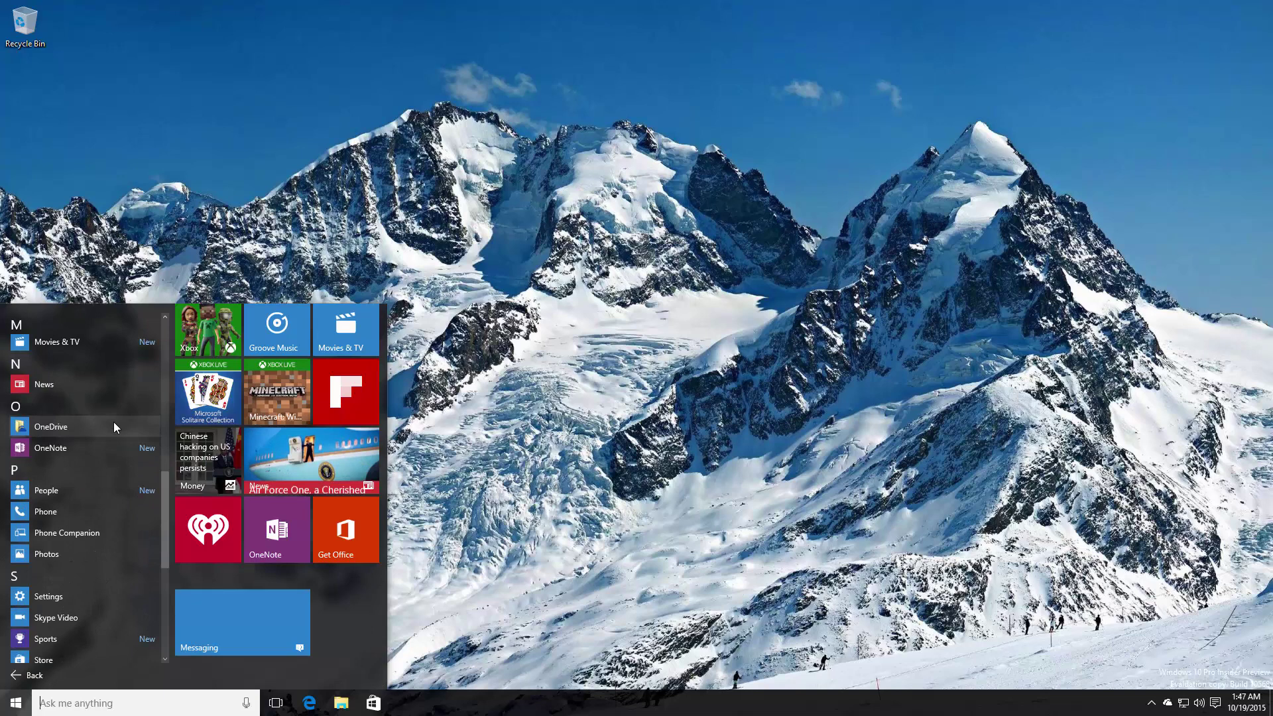
{"action": "scroll", "coordinate": [150, 428], "scroll_direction": "up", "scroll_amount": 3}
{"action": "scroll", "coordinate": [161, 451], "scroll_direction": "up", "scroll_amount": 3}
{"action": "key", "text": "Escape"}
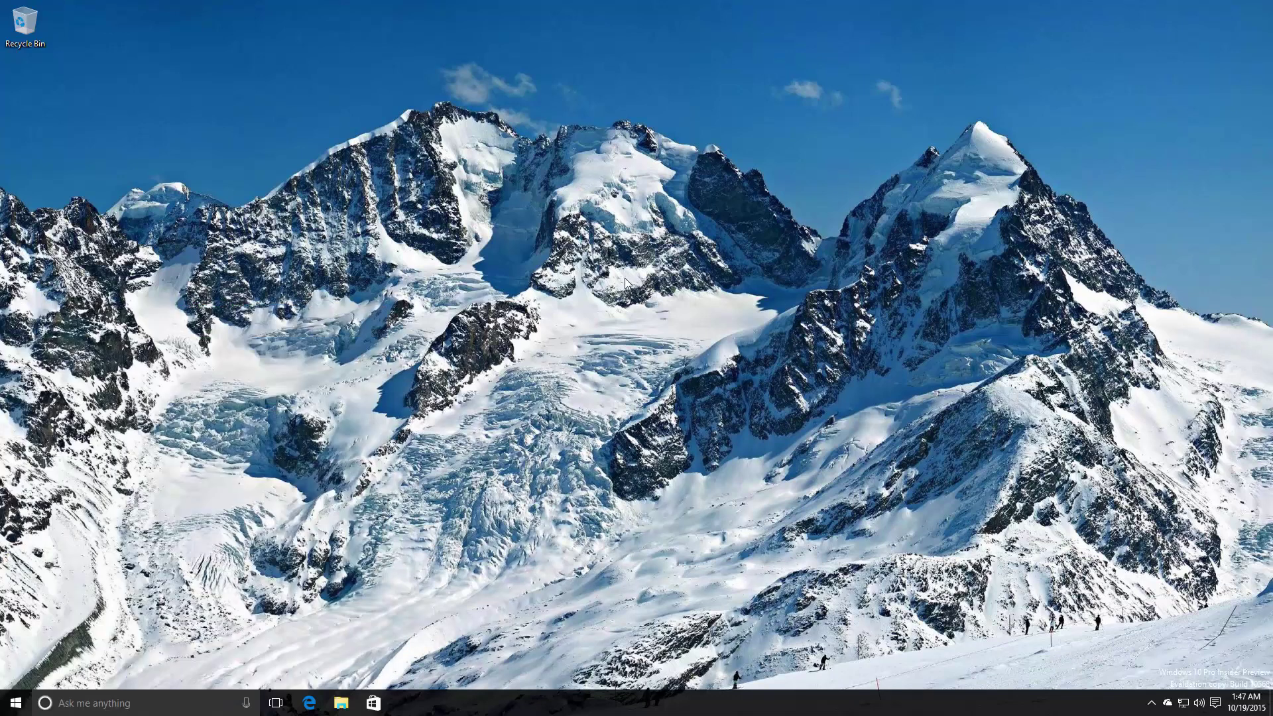